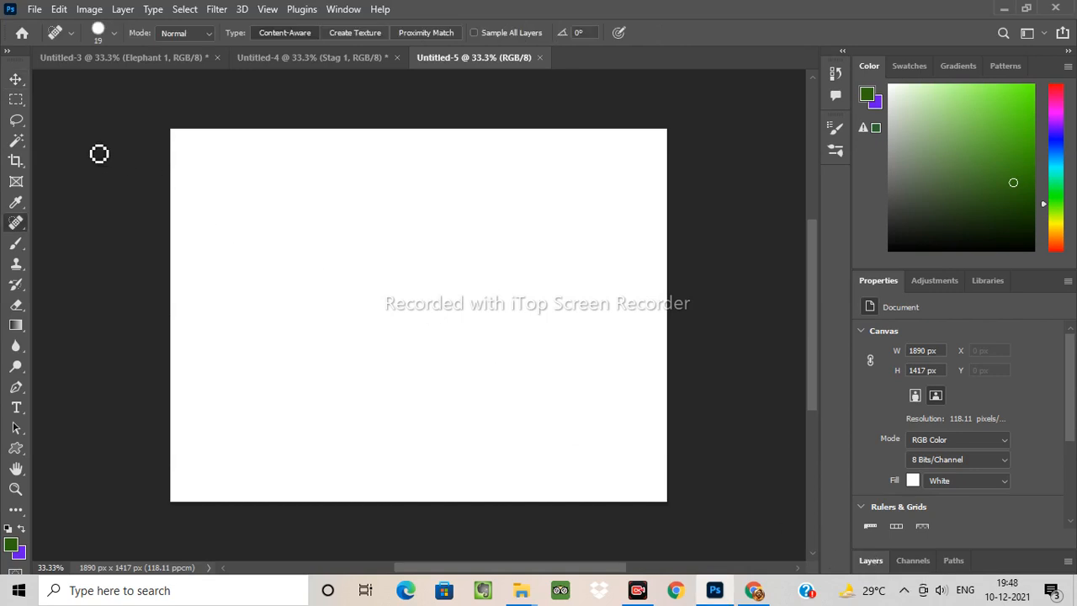
# Step: Open the image chicken pox baby.jpg from the Pictures folder
pyautogui.click(35, 10)
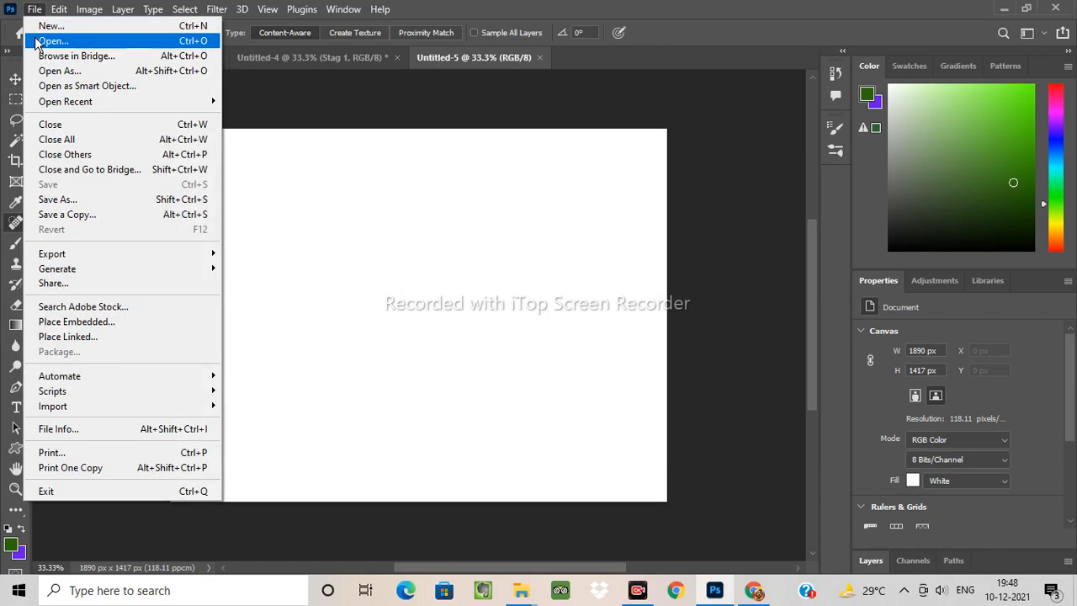
pyautogui.click(38, 42)
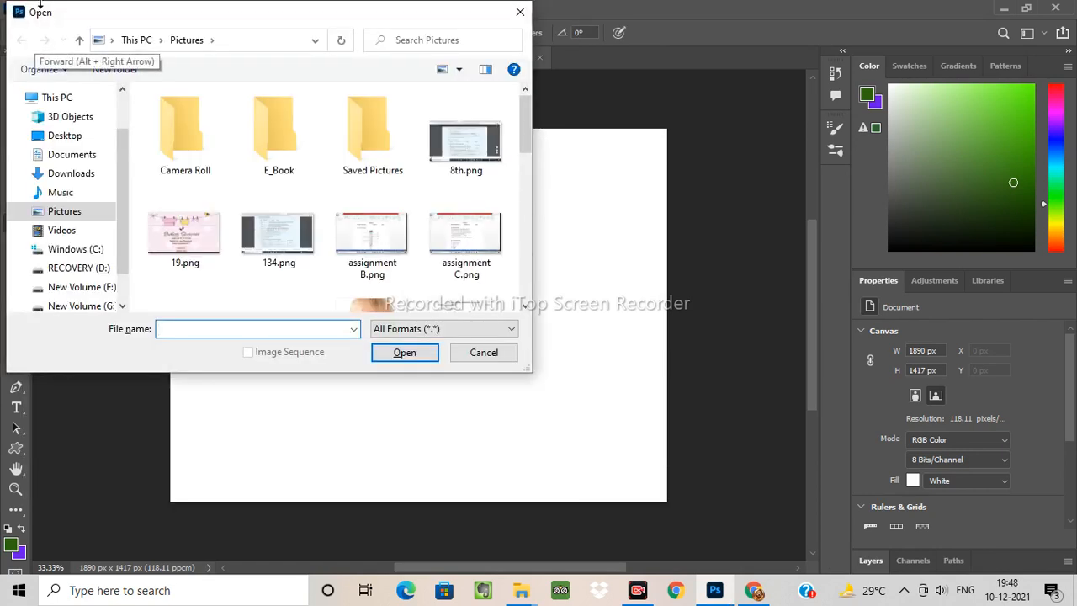
pyautogui.click(375, 194)
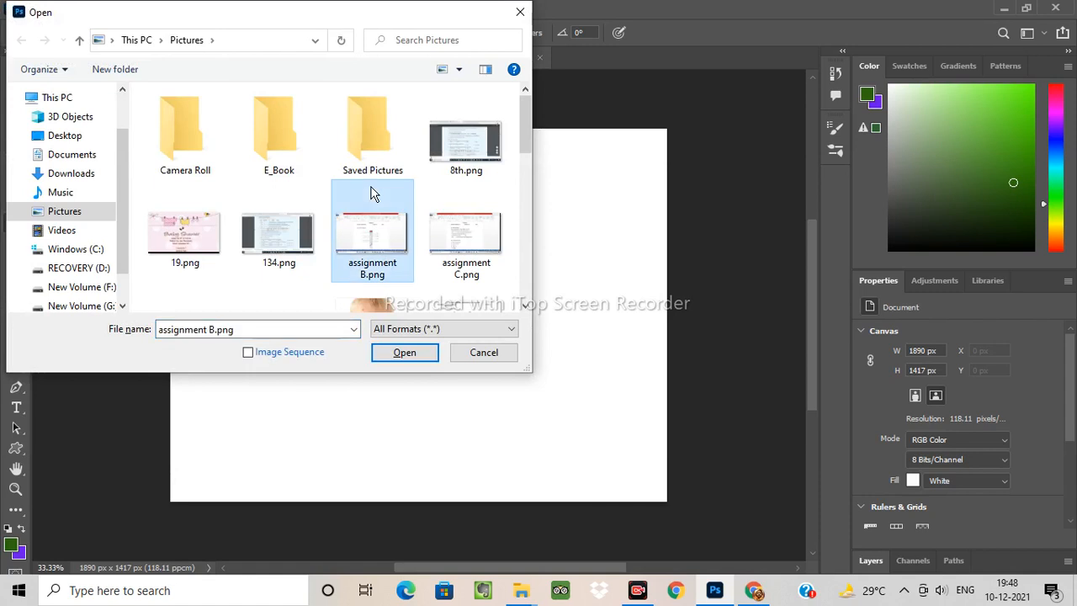
pyautogui.moveTo(522, 115); pyautogui.dragTo(521, 152)
pyautogui.click(370, 218)
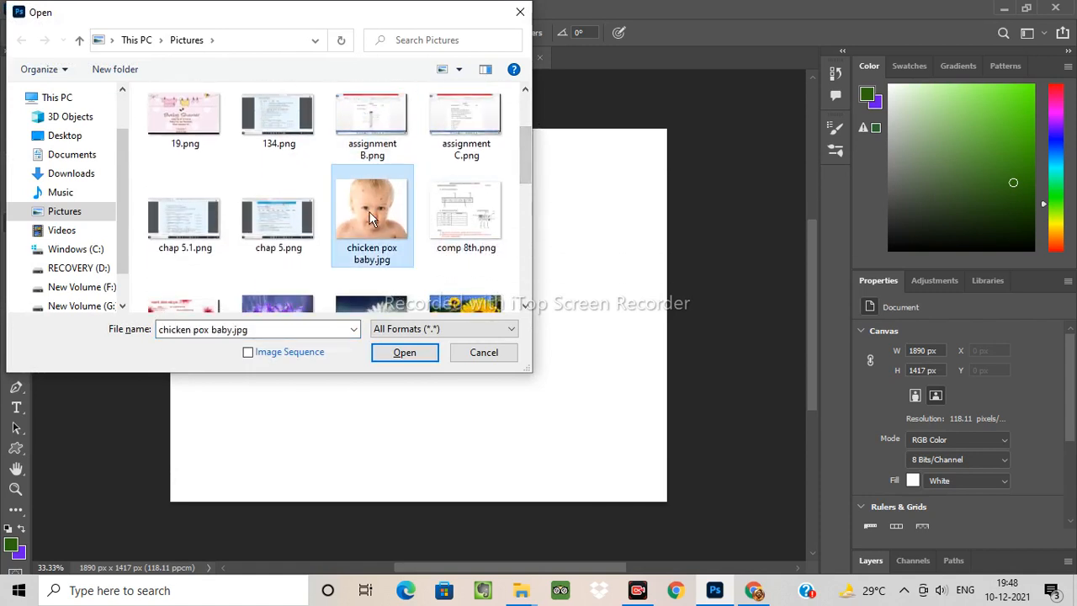
pyautogui.doubleClick(370, 217)
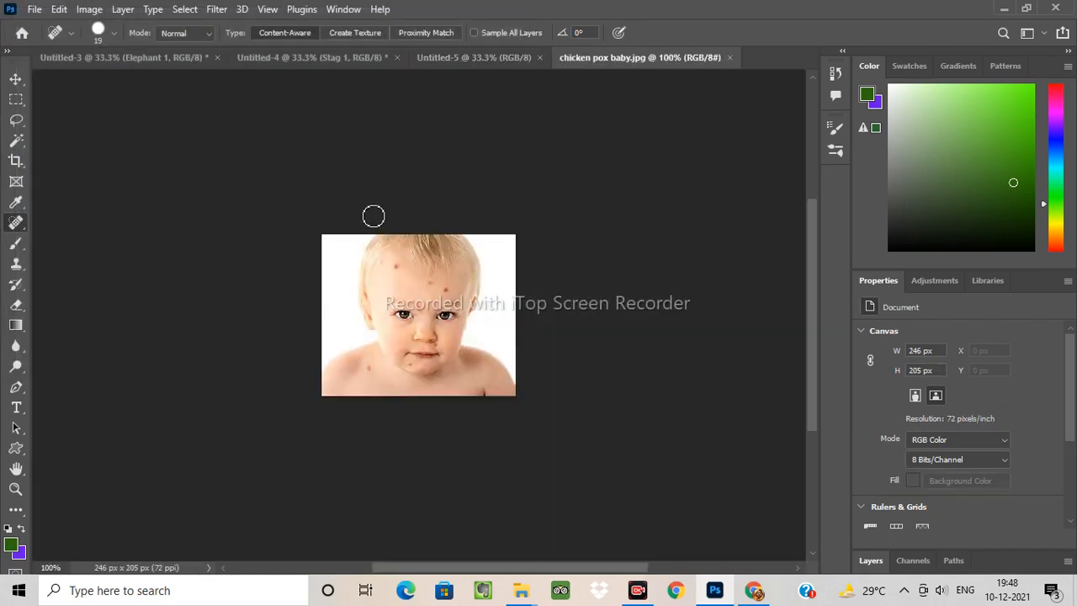
# Step: Choose the Spot Healing Brush and reduce its brush size to 13 px
pyautogui.hotkey('ctrl', '+')
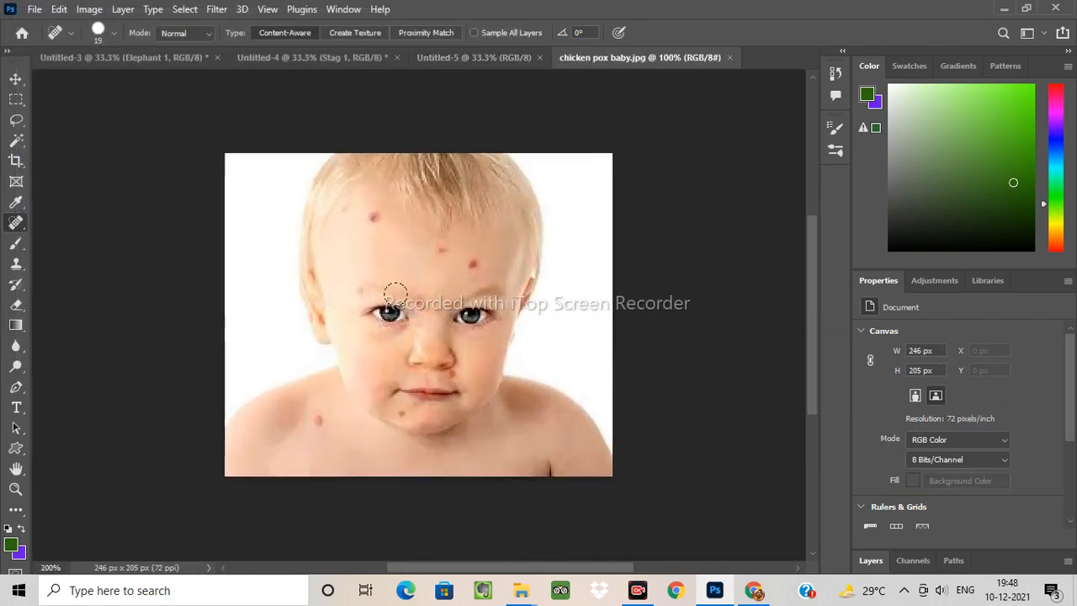
pyautogui.hotkey('ctrl', '+')
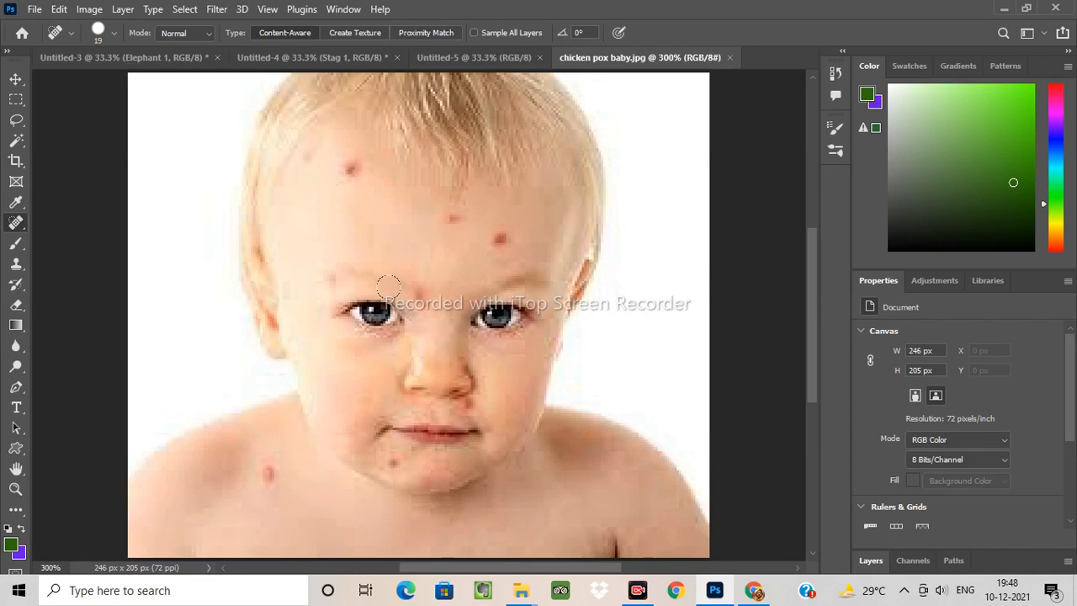
pyautogui.hotkey('ctrl', '-')
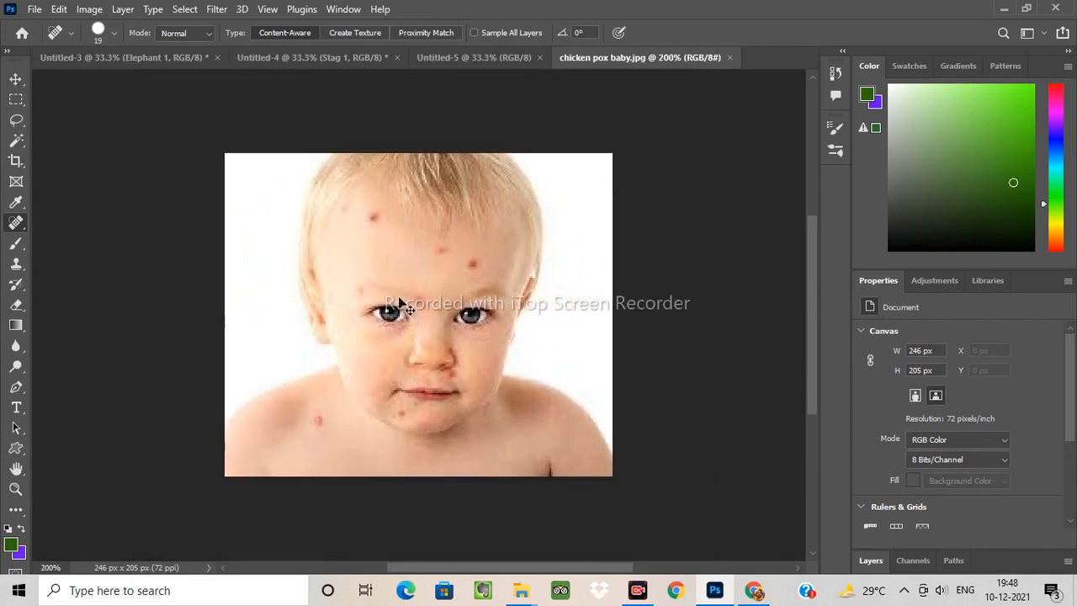
pyautogui.hotkey('ctrl', '+')
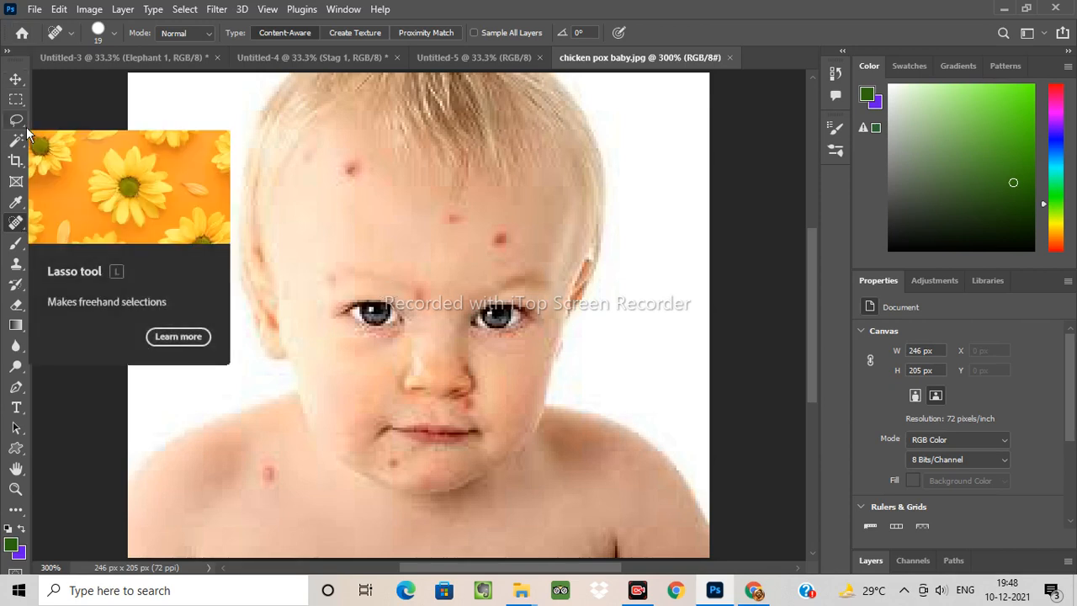
pyautogui.rightClick(21, 225)
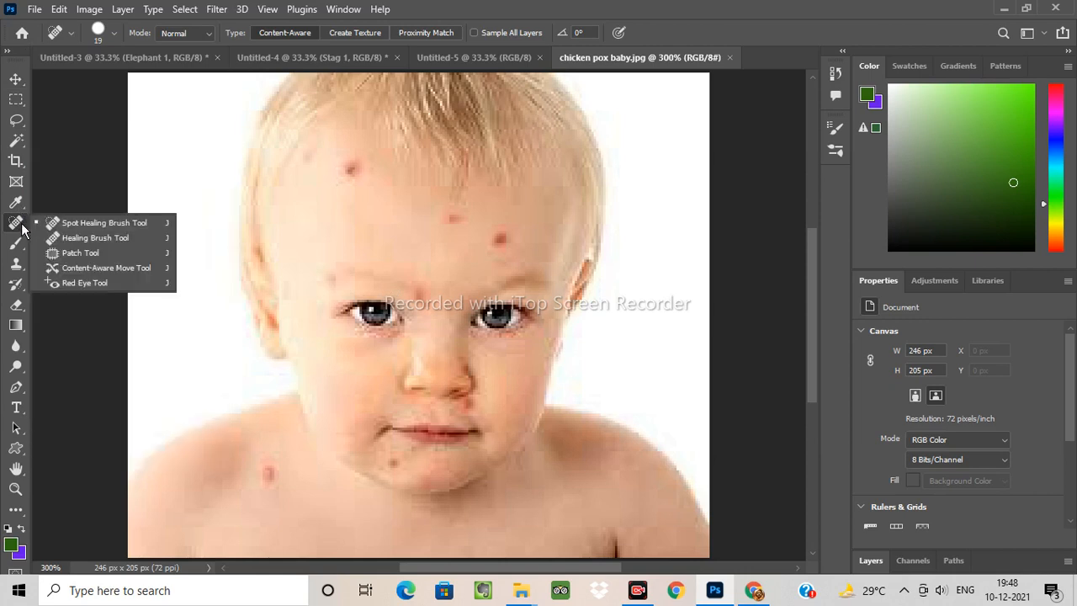
pyautogui.click(67, 229)
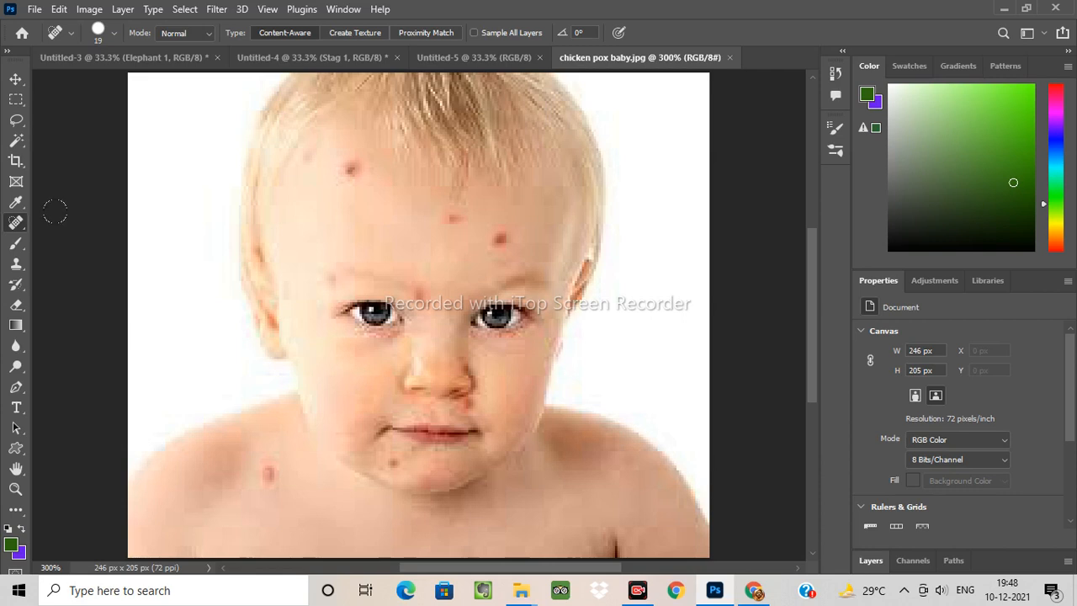
pyautogui.click(114, 36)
pyautogui.click(115, 35)
pyautogui.click(115, 35)
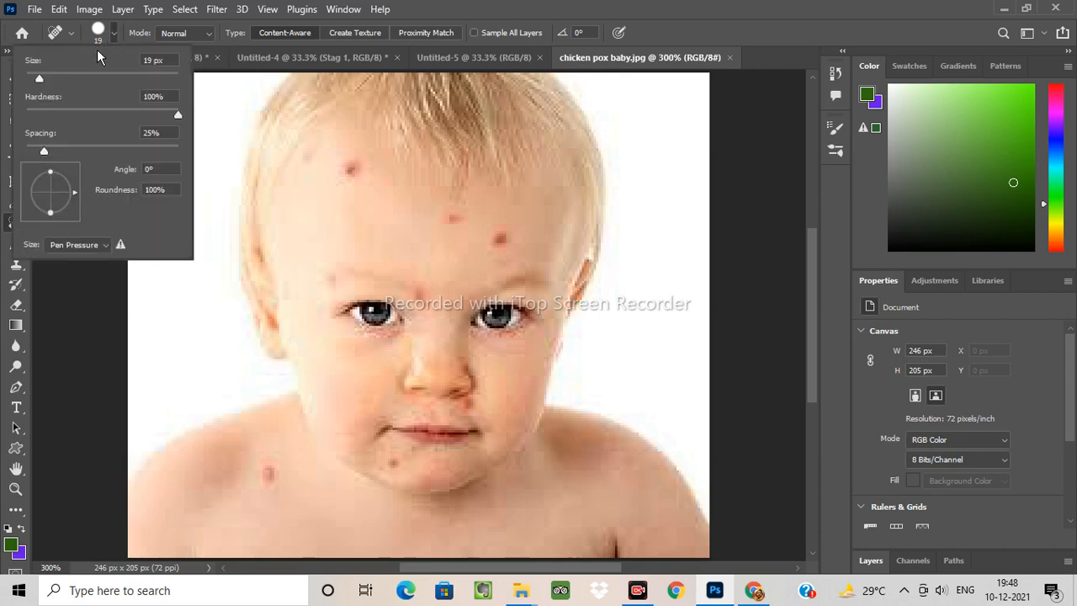
pyautogui.moveTo(40, 76); pyautogui.dragTo(36, 76)
pyautogui.click(86, 362)
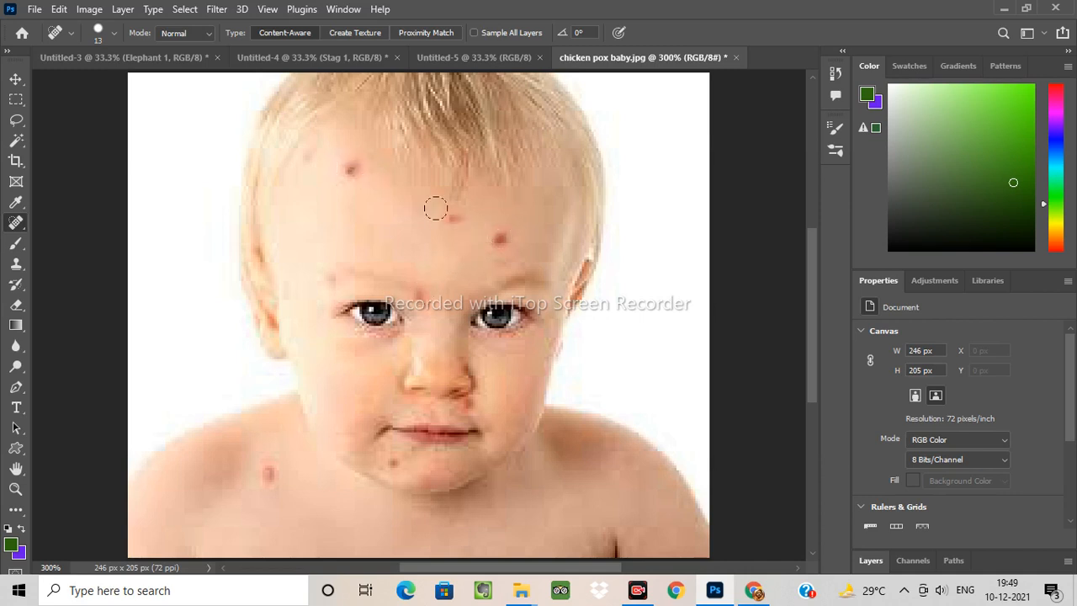
# Step: Heal the prominent red spots on the baby's forehead, chin and shoulder, plus small areas on the chest and nose, with the Spot Healing Brush
pyautogui.click(344, 167)
pyautogui.click(451, 217)
pyautogui.click(499, 237)
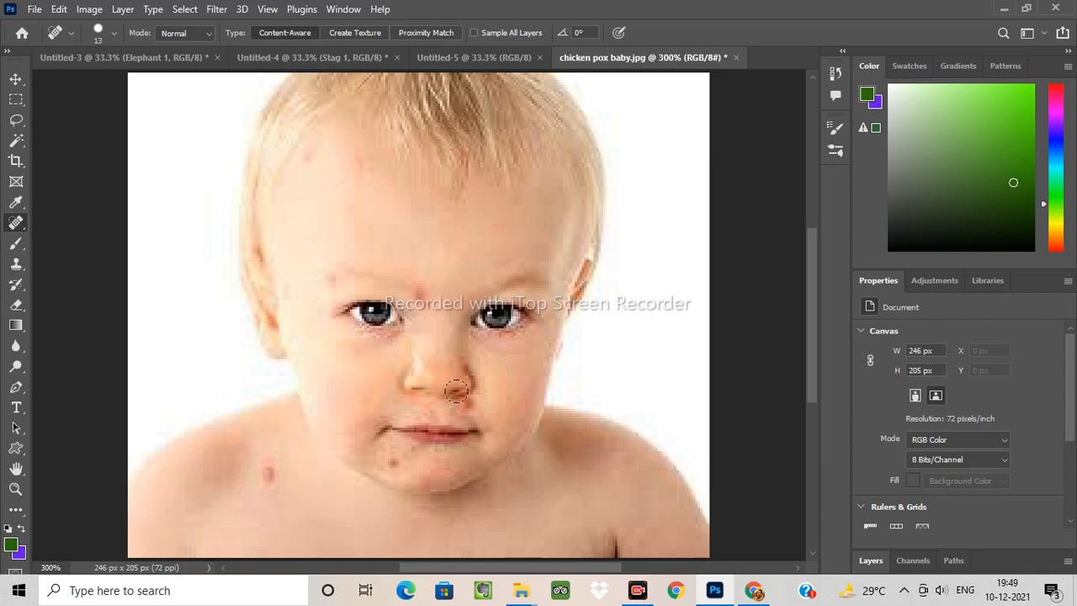
pyautogui.click(388, 460)
pyautogui.click(269, 469)
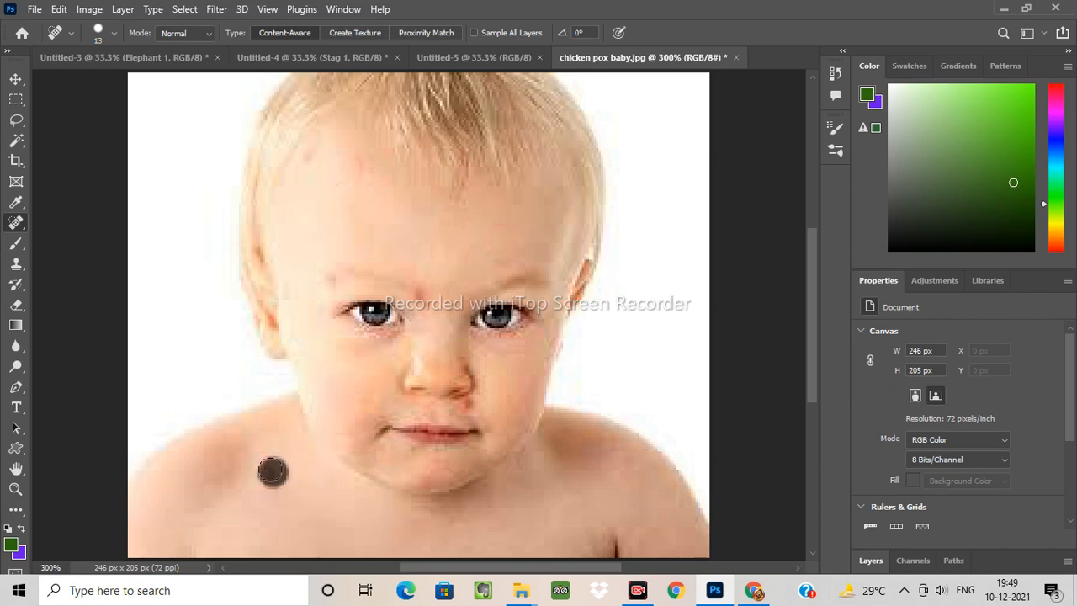
pyautogui.click(487, 509)
pyautogui.click(444, 372)
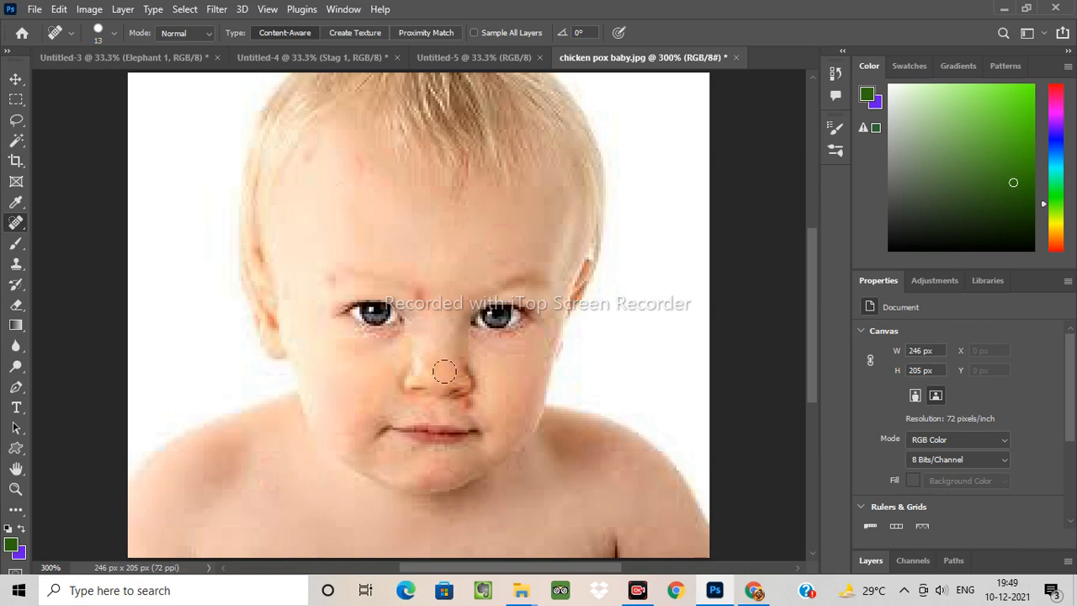
# Step: Heal the remaining faint marks on the forehead, between the eyebrows and just below the nostril
pyautogui.click(365, 168)
pyautogui.click(320, 164)
pyautogui.click(423, 296)
pyautogui.click(470, 406)
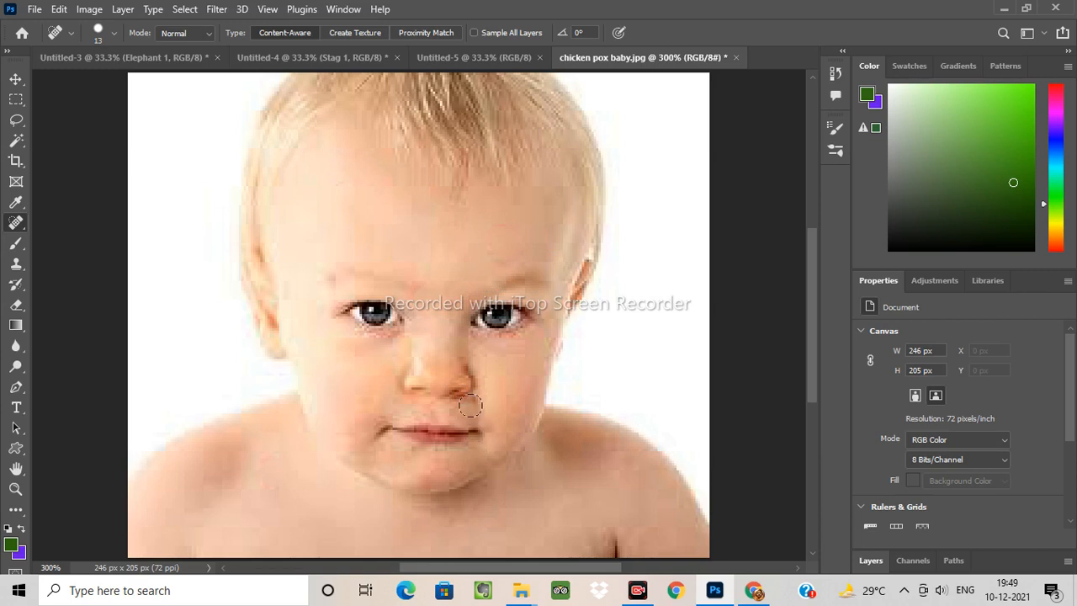
pyautogui.click(478, 399)
pyautogui.click(472, 387)
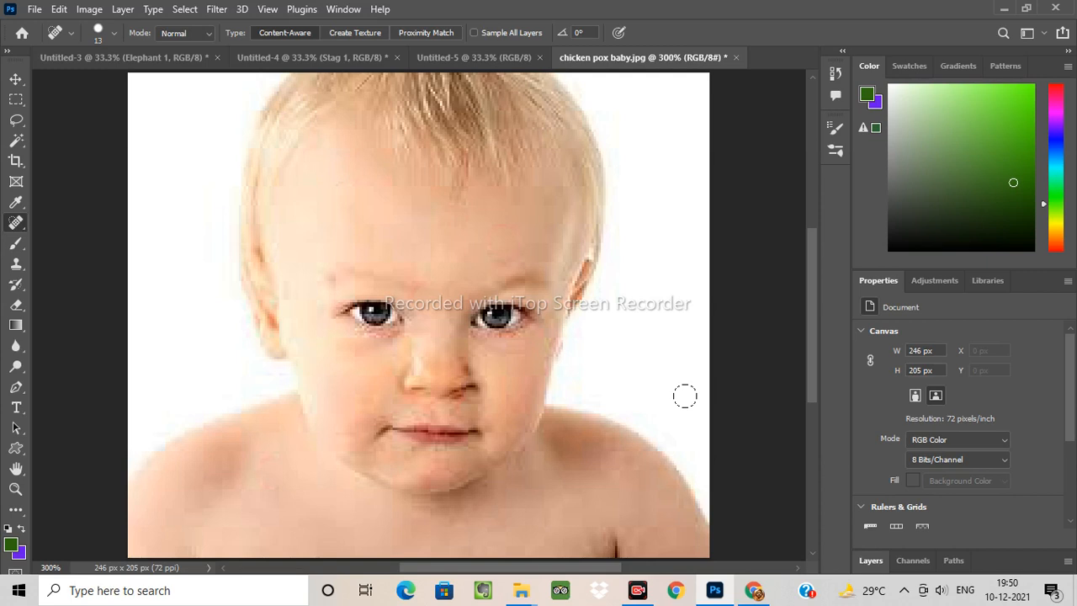
# Step: Erase to the purple background colour with the Eraser, making strokes and dabs beside the baby's head and broad scribbles across the face
pyautogui.click(25, 309)
pyautogui.click(46, 306)
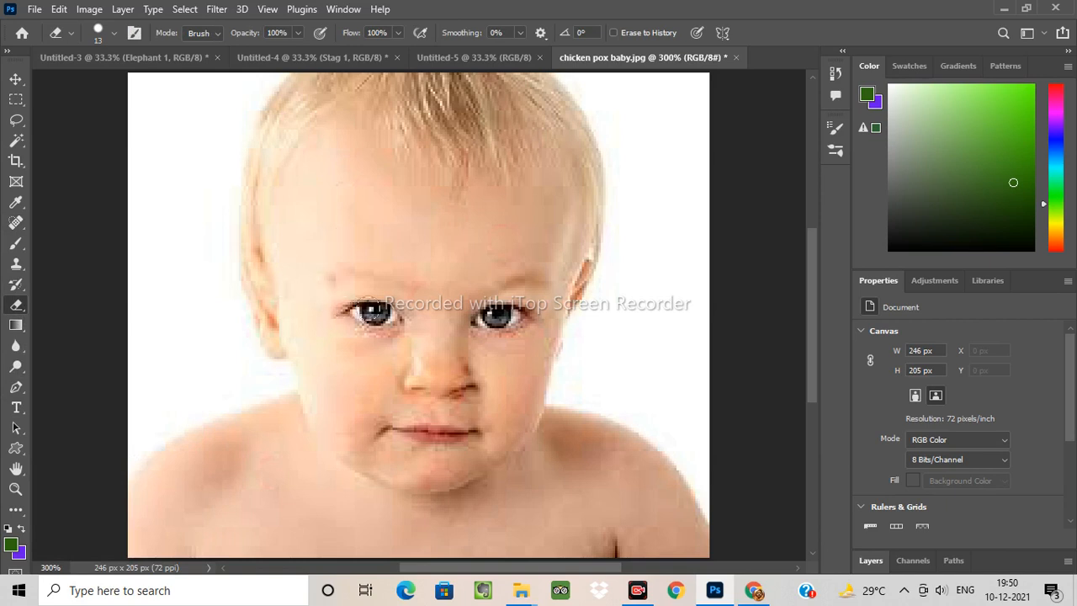
pyautogui.moveTo(604, 183)
pyautogui.mouseDown()
pyautogui.moveTo(574, 226)
pyautogui.moveTo(580, 261)
pyautogui.moveTo(592, 165)
pyautogui.moveTo(574, 290)
pyautogui.moveTo(573, 118)
pyautogui.moveTo(600, 241)
pyautogui.mouseUp()
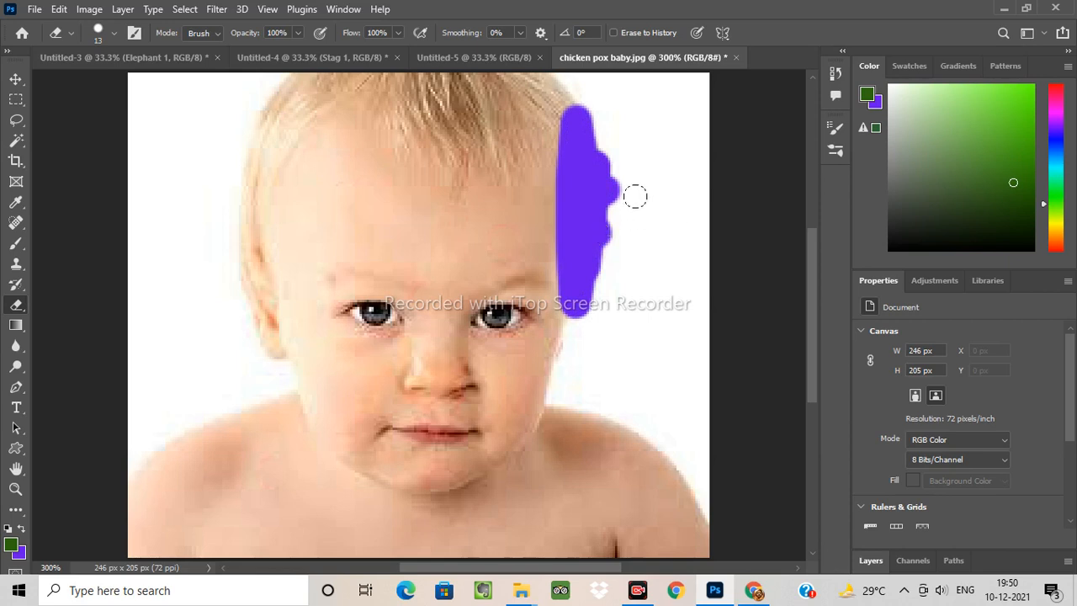
pyautogui.click(637, 198)
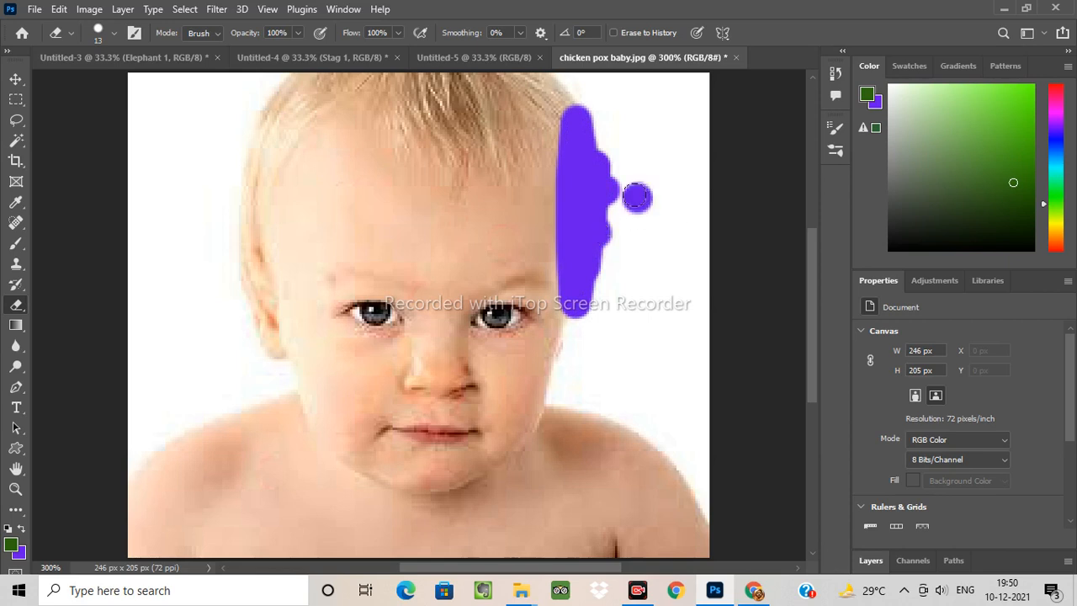
pyautogui.click(663, 268)
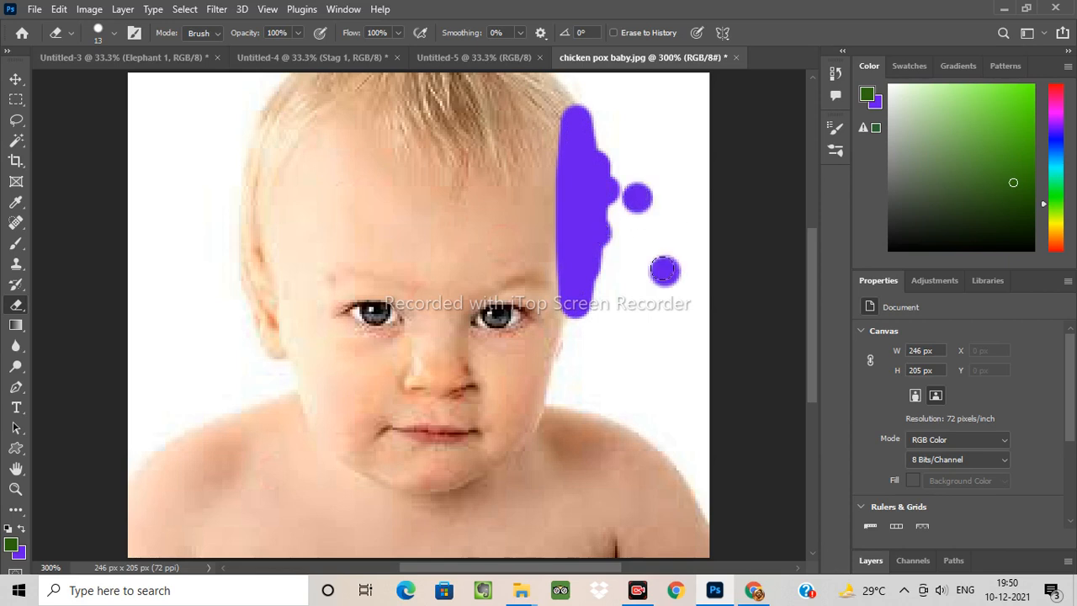
pyautogui.click(640, 210)
pyautogui.click(645, 157)
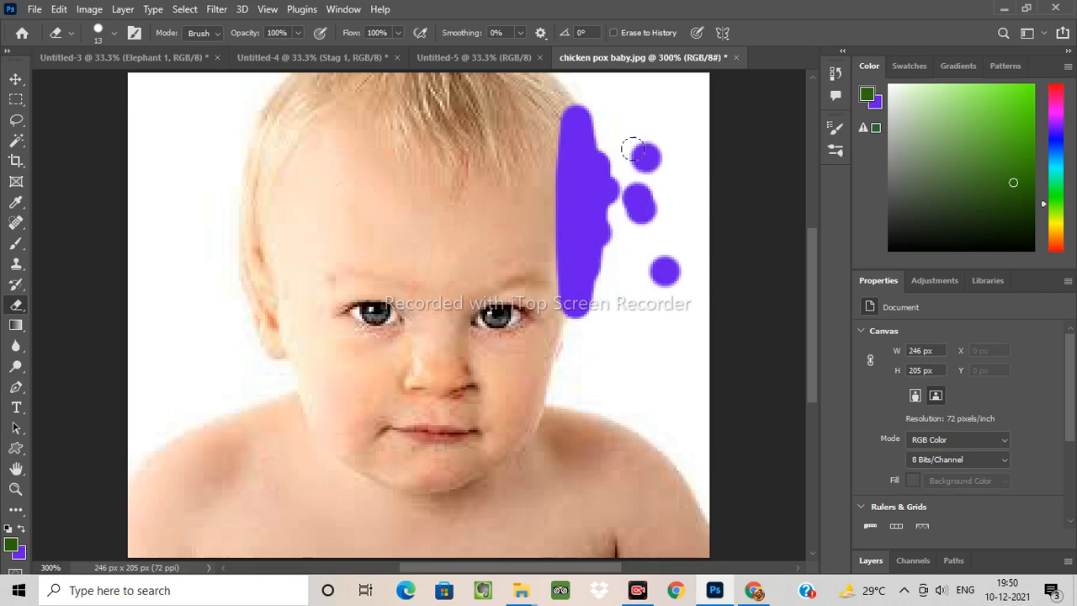
pyautogui.click(597, 117)
pyautogui.click(526, 83)
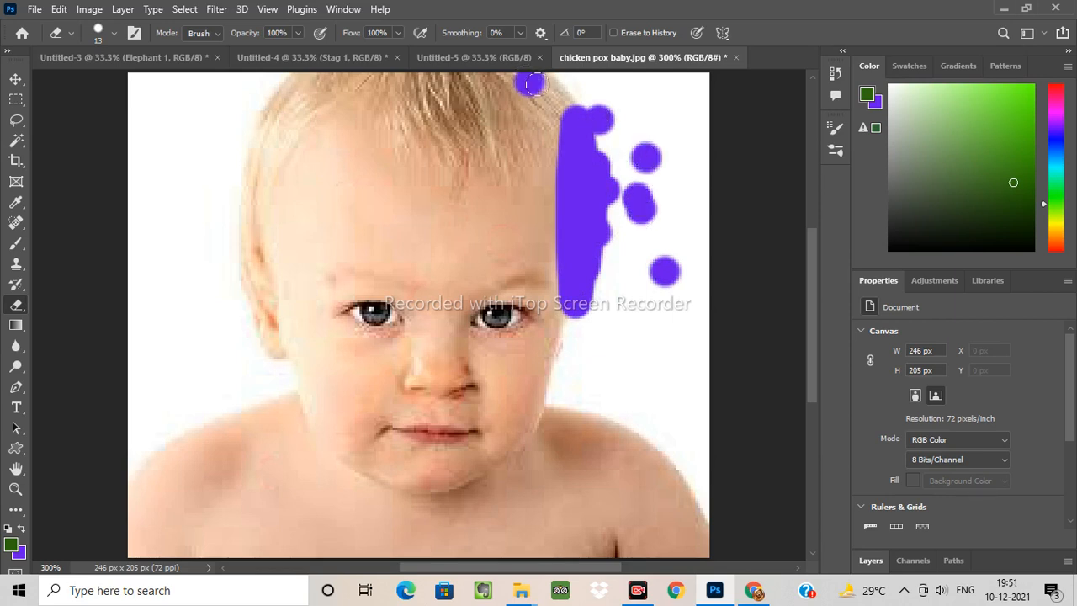
pyautogui.moveTo(526, 83)
pyautogui.mouseDown()
pyautogui.moveTo(561, 187)
pyautogui.moveTo(410, 123)
pyautogui.moveTo(429, 34)
pyautogui.moveTo(410, 202)
pyautogui.moveTo(419, 298)
pyautogui.moveTo(427, 112)
pyautogui.moveTo(292, 474)
pyautogui.moveTo(367, 439)
pyautogui.moveTo(423, 387)
pyautogui.moveTo(637, 116)
pyautogui.moveTo(401, 170)
pyautogui.moveTo(306, 388)
pyautogui.moveTo(473, 439)
pyautogui.moveTo(517, 213)
pyautogui.moveTo(412, 219)
pyautogui.mouseUp()
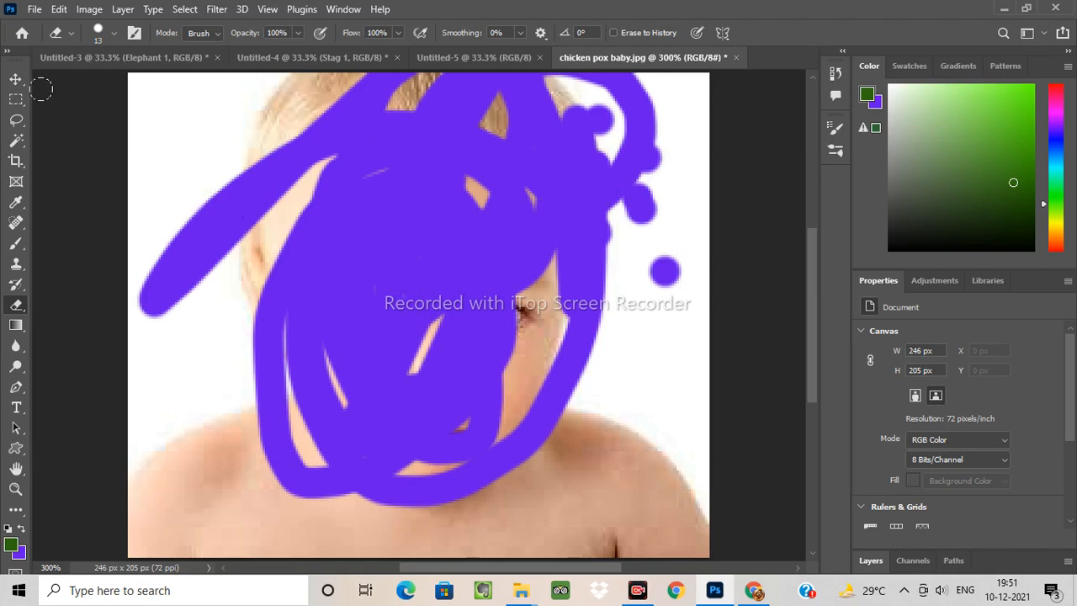
pyautogui.click(15, 80)
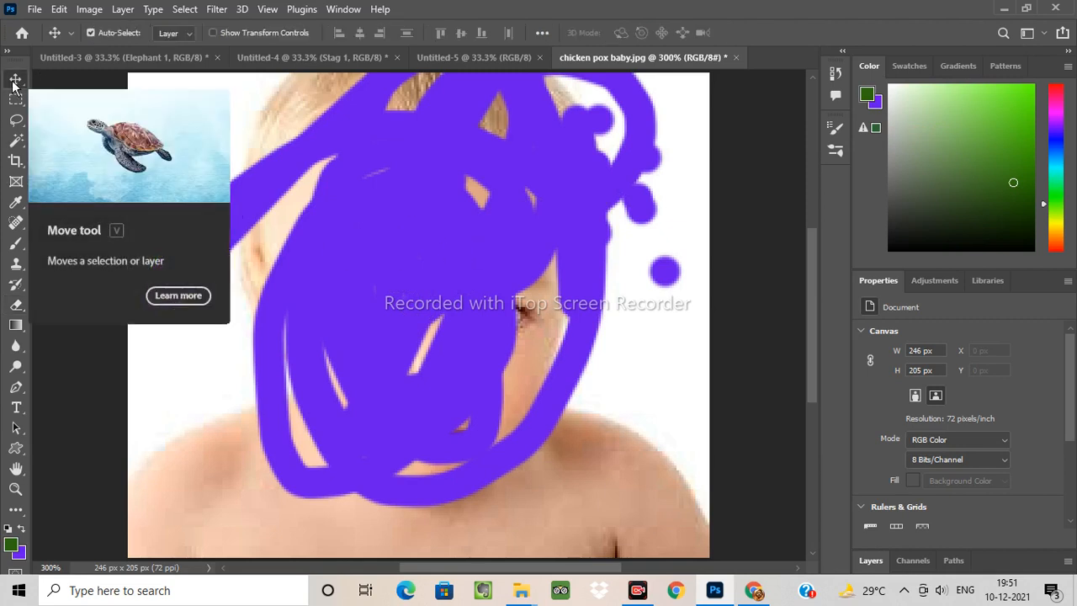